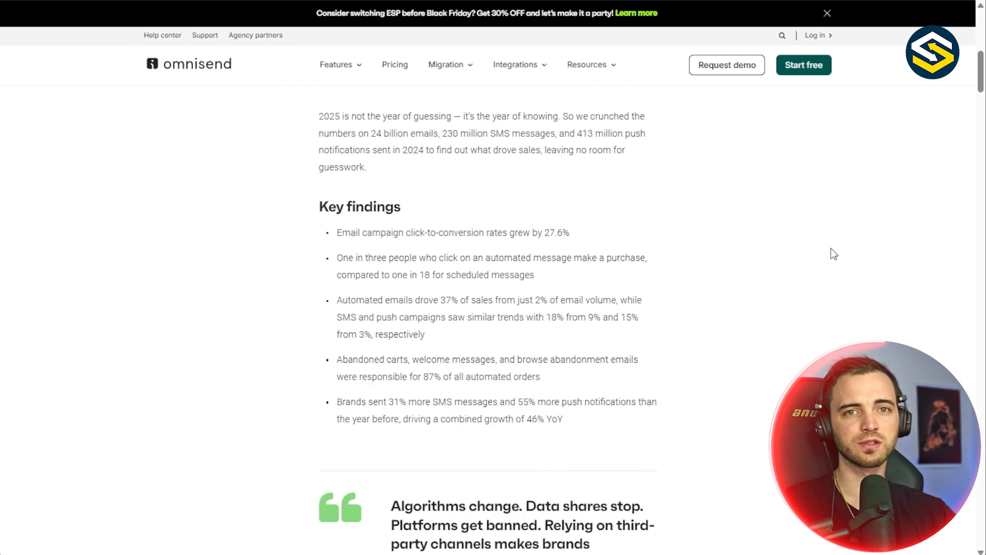
Read the key findings on Omnisend's website and examine the Omnisend Email Marketing & SMS listing in the Shopify App Store
scroll(834, 254, down, 5)
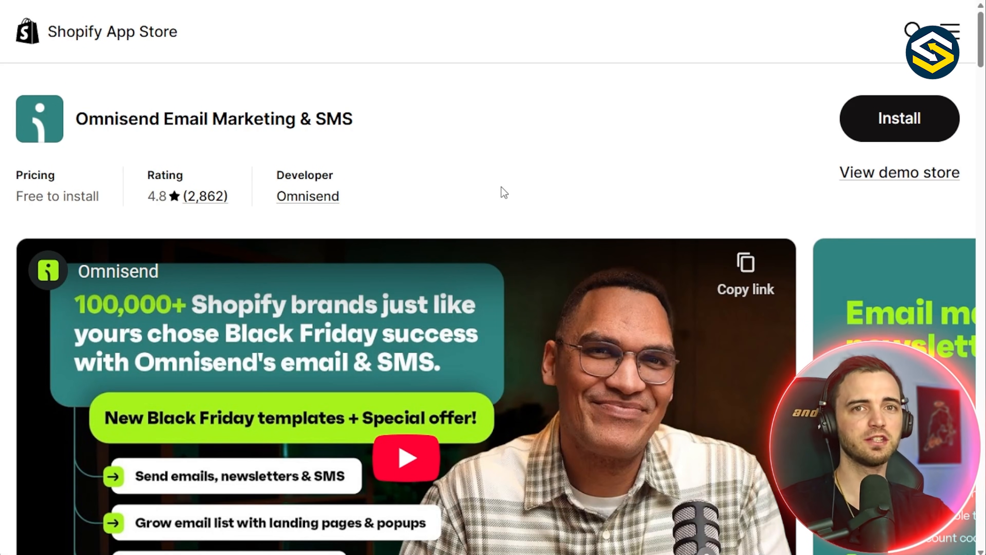
scroll(504, 193, down, 3)
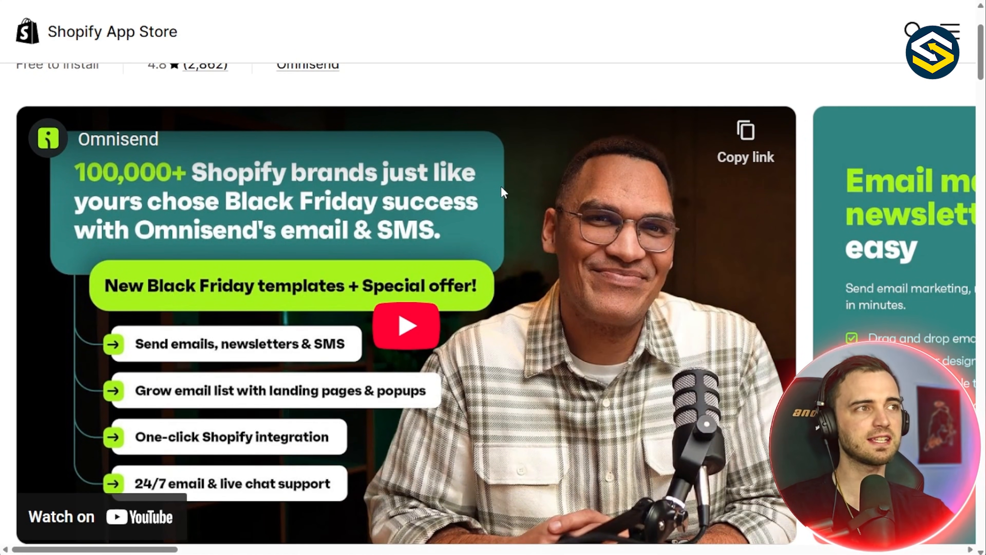
scroll(503, 191, down, 2)
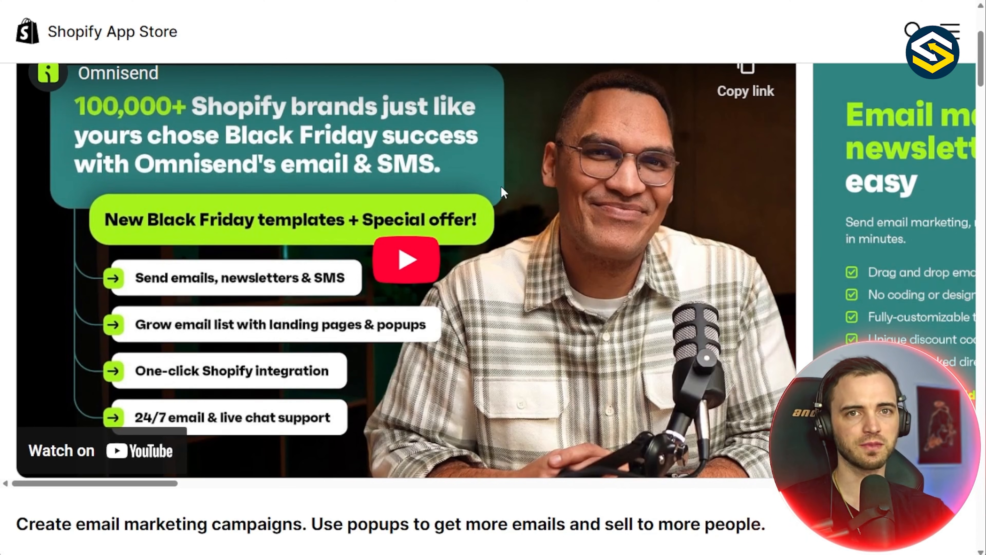
scroll(502, 186, down, 6)
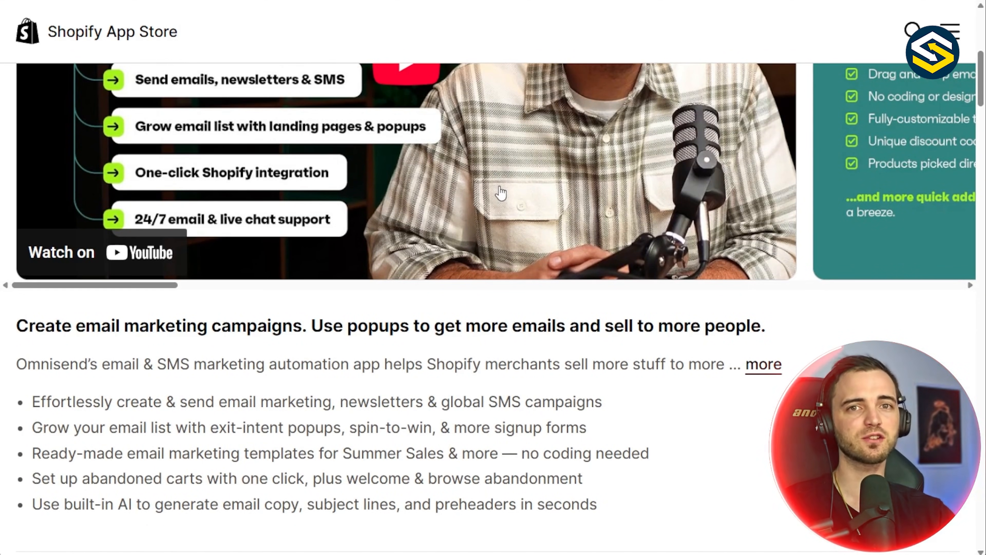
scroll(501, 193, down, 1)
scroll(501, 193, down, 5)
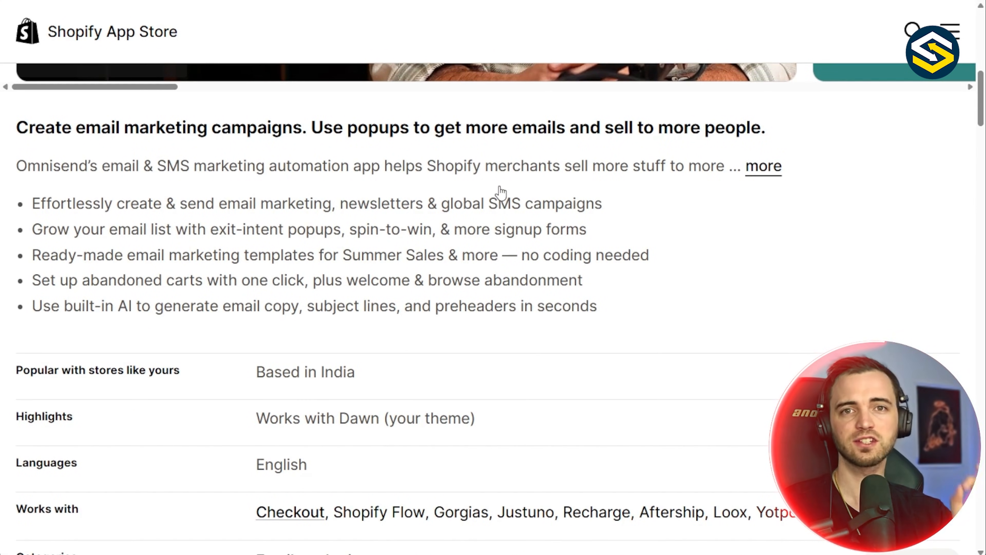
scroll(507, 286, down, 7)
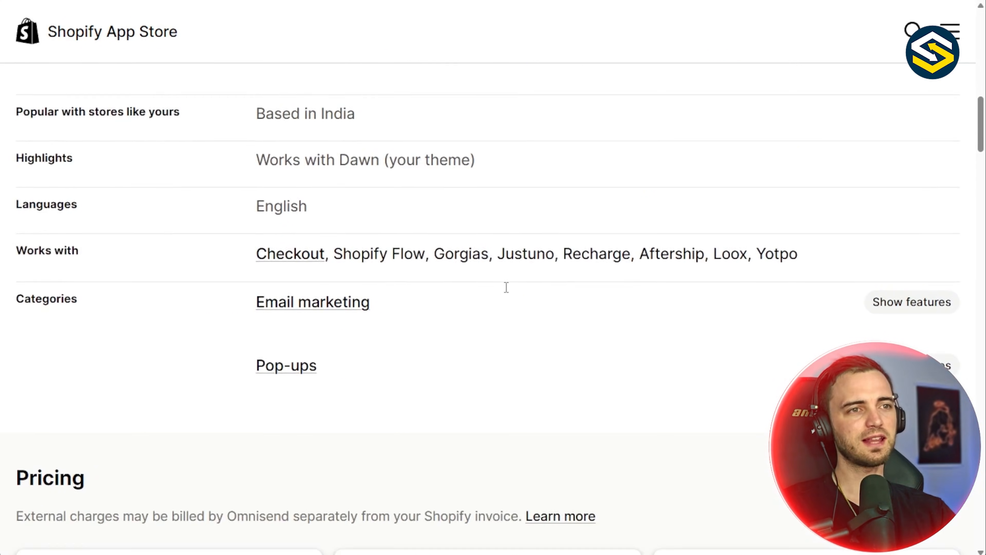
scroll(506, 287, up, 11)
scroll(506, 287, up, 12)
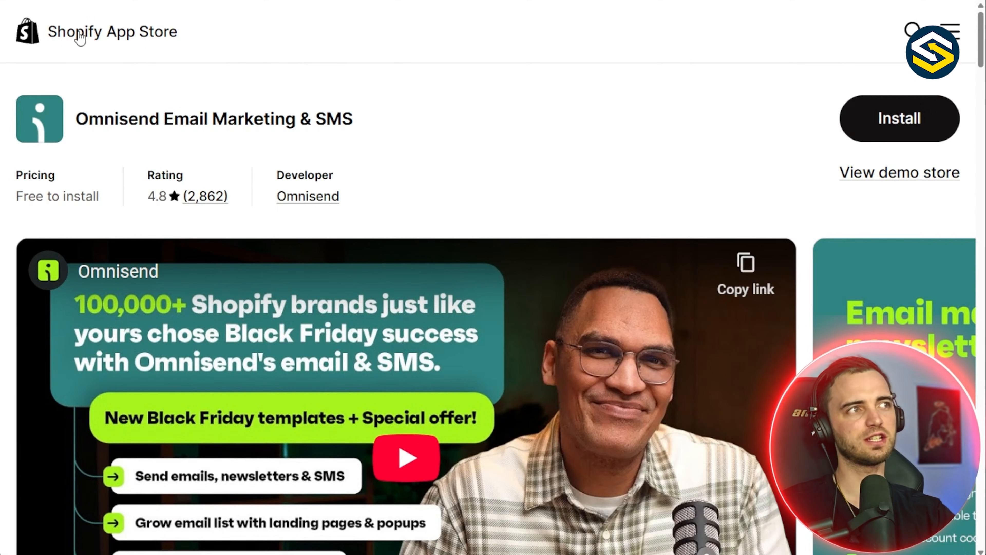
Install Omnisend Email Marketing & SMS on the Shopify store and approve its data access
drag(83, 120, 418, 121)
click(418, 121)
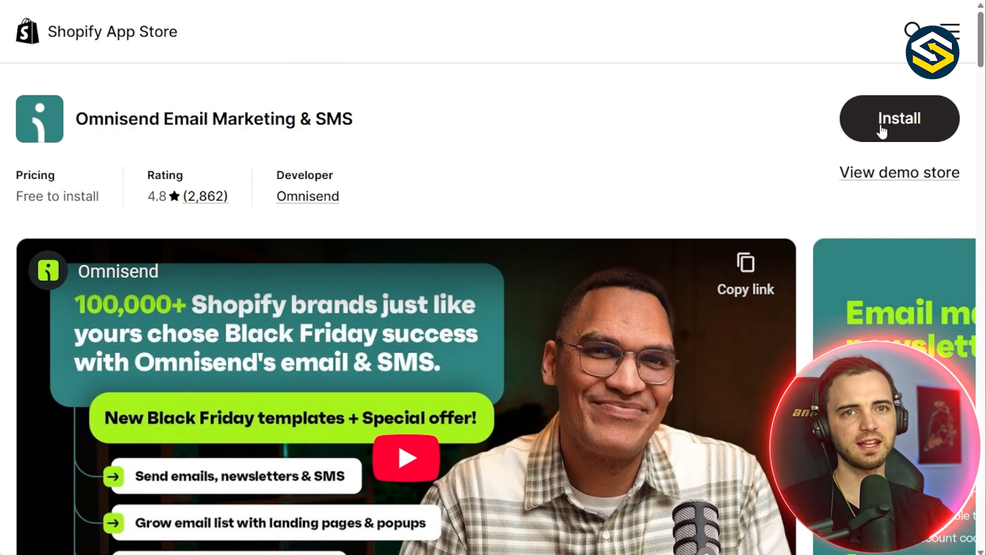
click(883, 124)
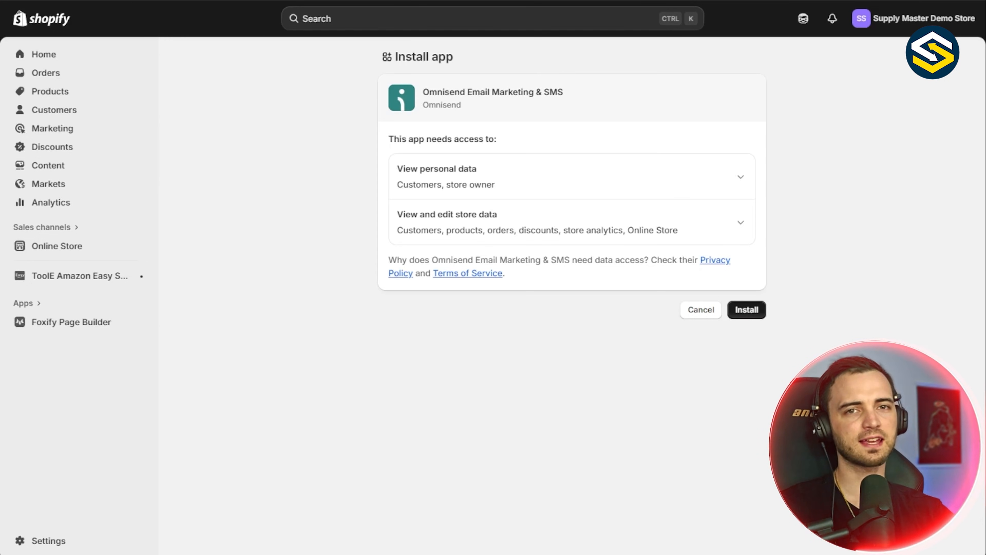
click(746, 309)
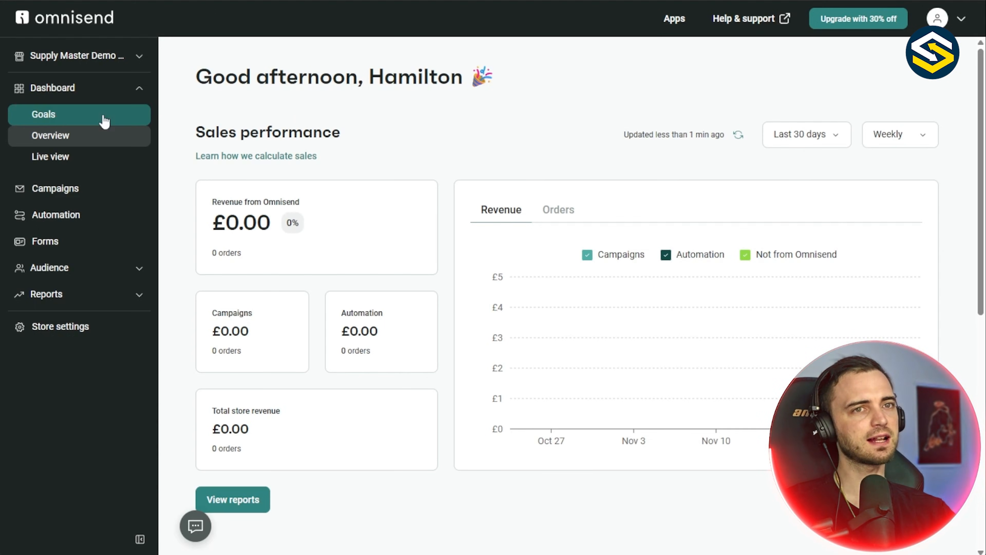
Review the recommended setup steps on the dashboard's Goals page
click(59, 121)
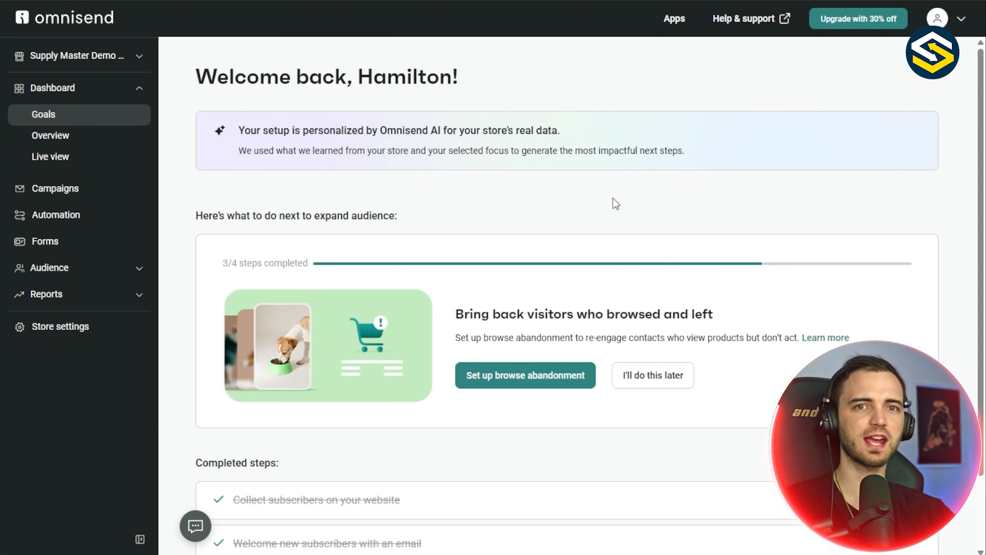
scroll(555, 209, down, 2)
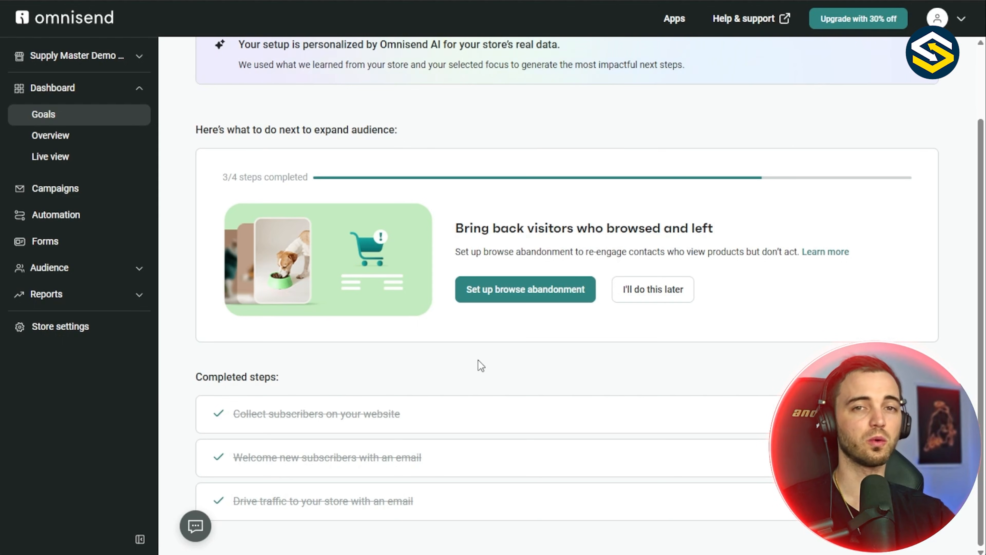
Open the Welcome workflow from the automation list in the workflow editor
click(63, 219)
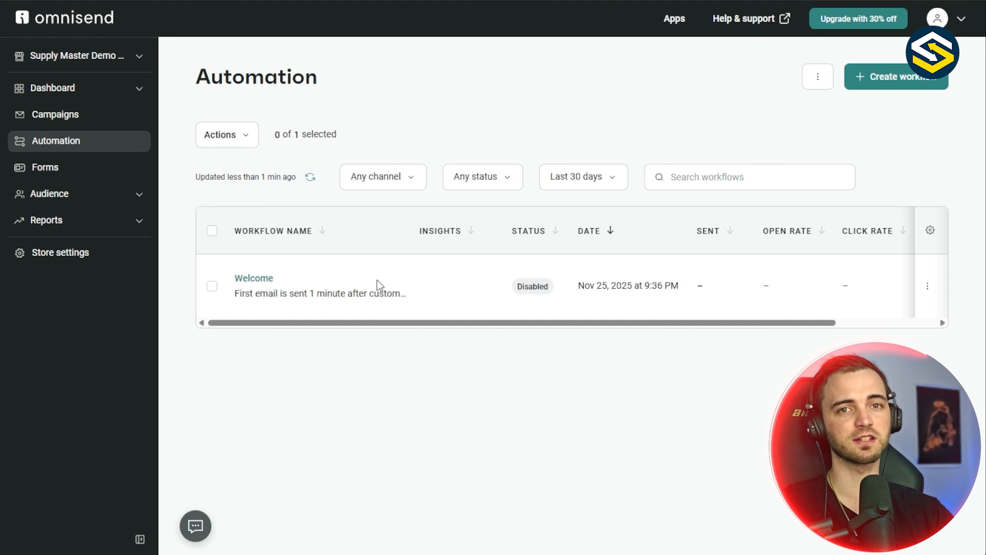
click(255, 278)
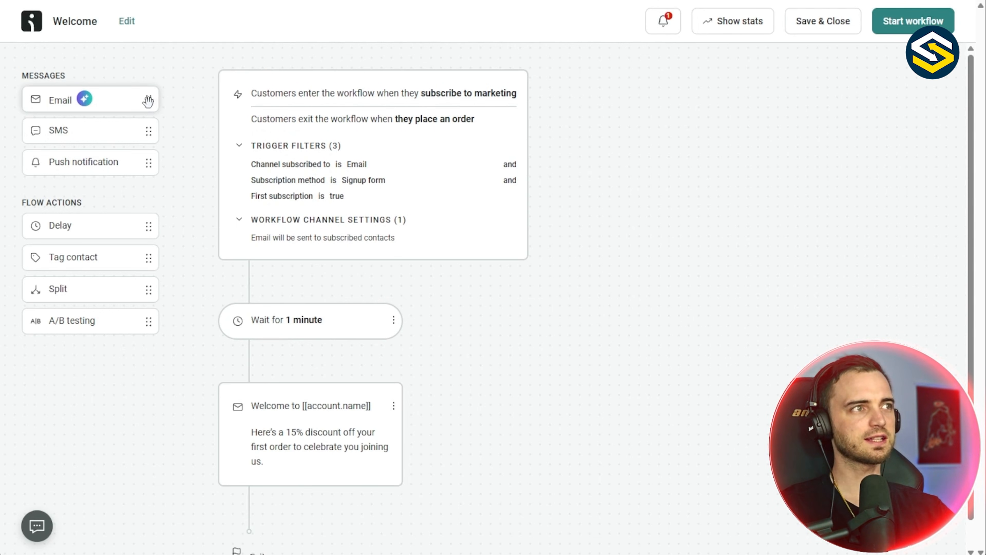
mouse_move(148, 100)
mouse_down()
mouse_move(350, 291)
mouse_move(364, 280)
mouse_move(358, 370)
mouse_move(346, 264)
mouse_move(150, 103)
mouse_up()
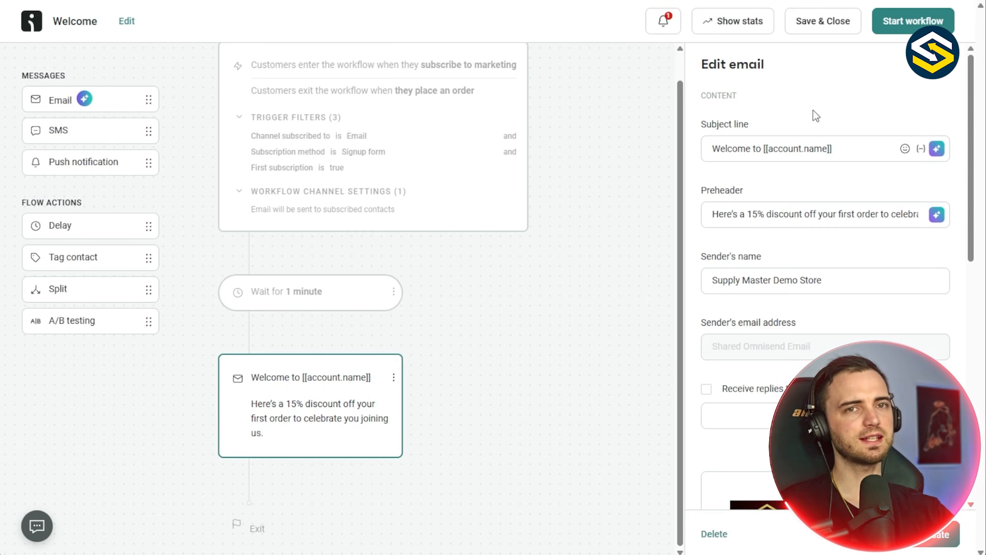
Review the welcome email's settings and preview, and open its content for editing
scroll(755, 102, down, 1)
scroll(751, 103, down, 10)
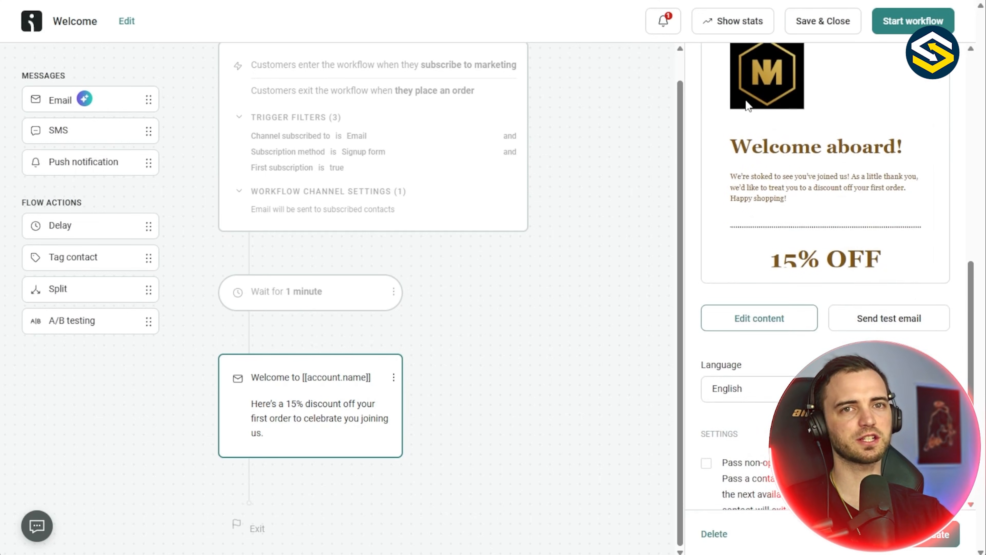
scroll(747, 103, up, 2)
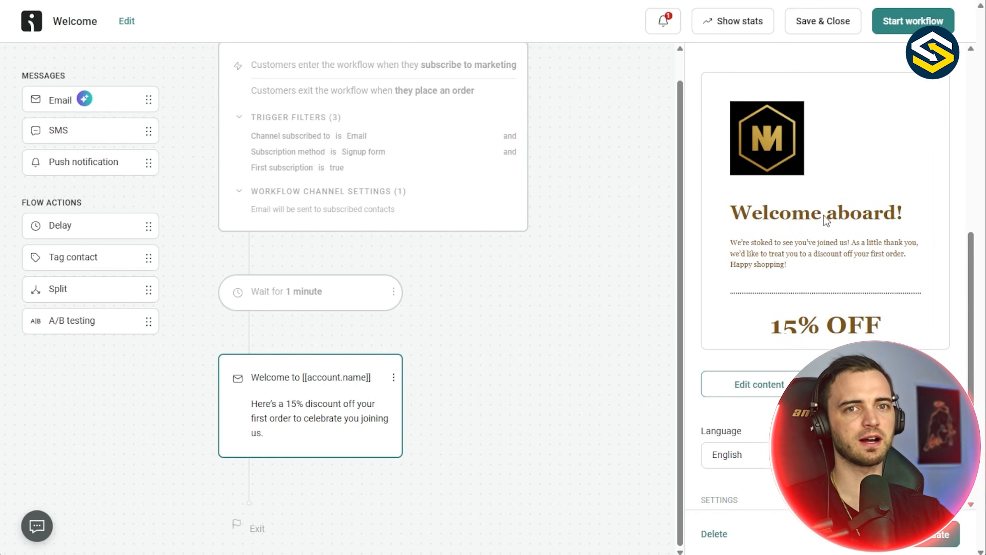
scroll(826, 210, down, 2)
click(764, 323)
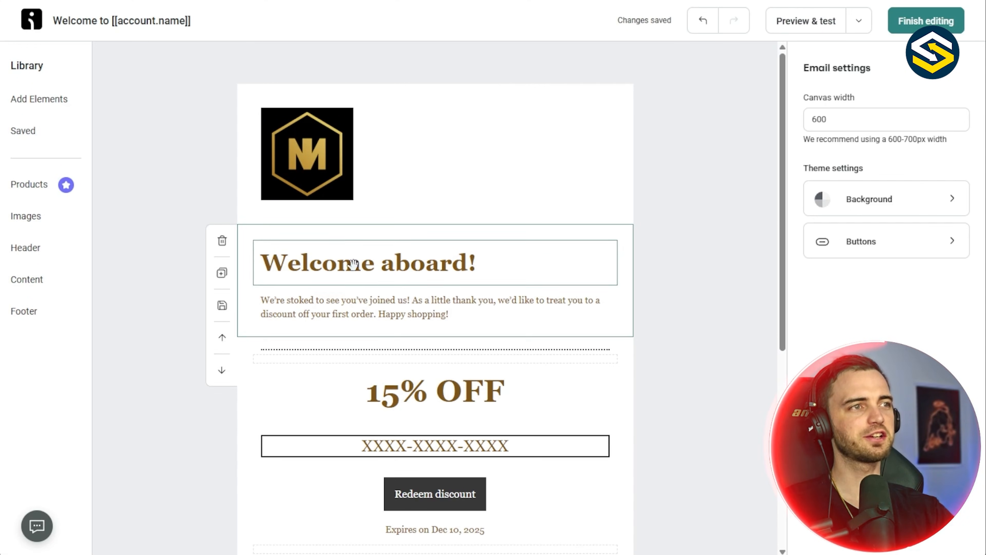
Check the welcome email's layout and its discount block settings, and start the Welcome workflow
scroll(183, 227, down, 3)
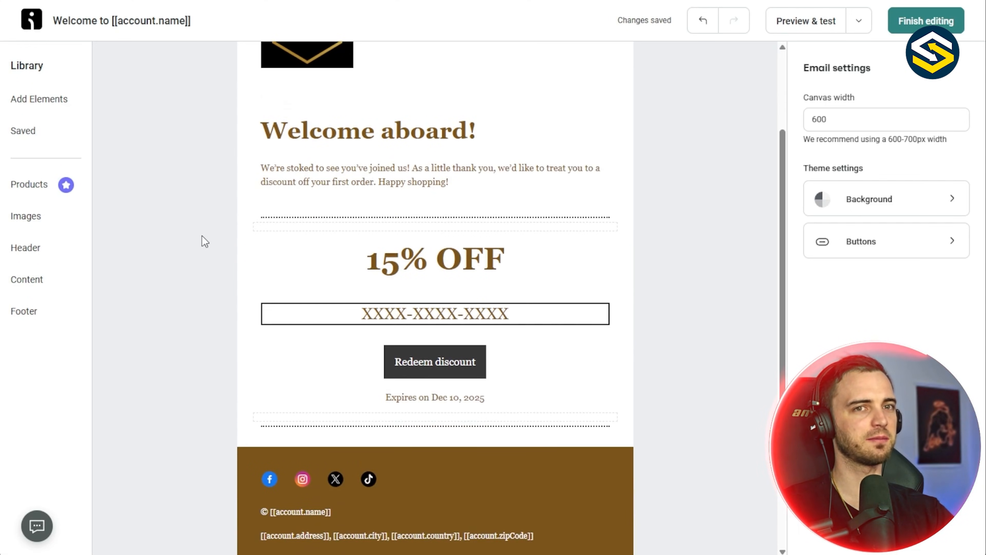
scroll(205, 241, down, 2)
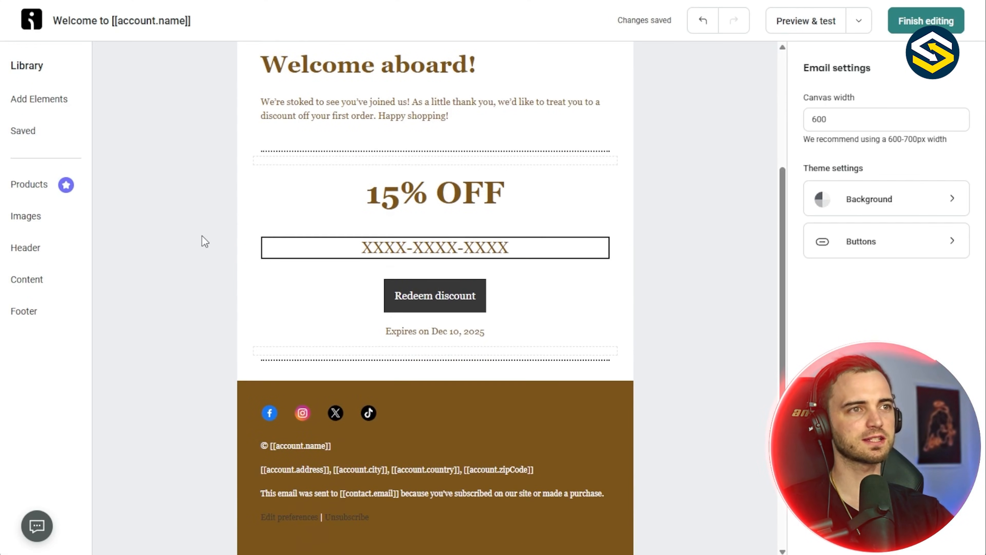
click(408, 253)
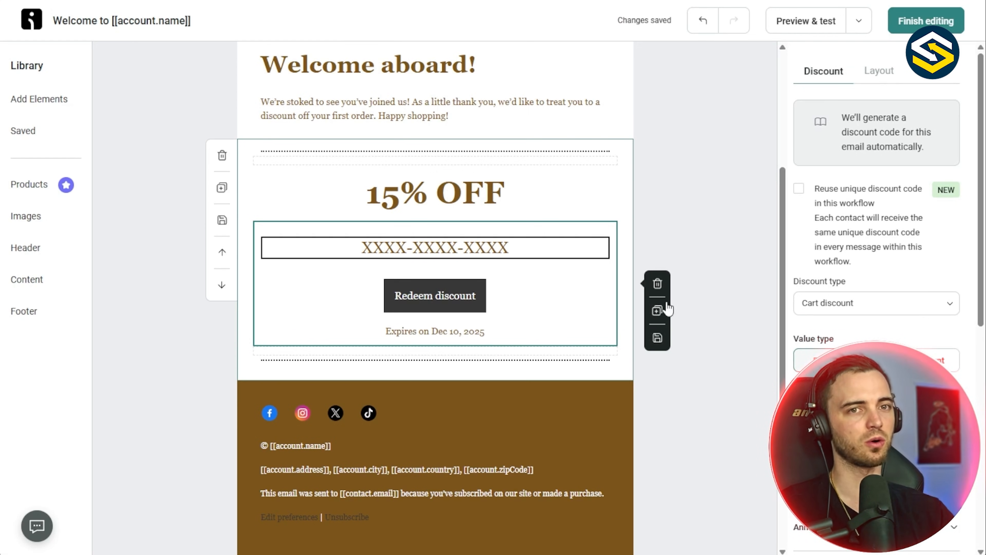
scroll(709, 267, down, 3)
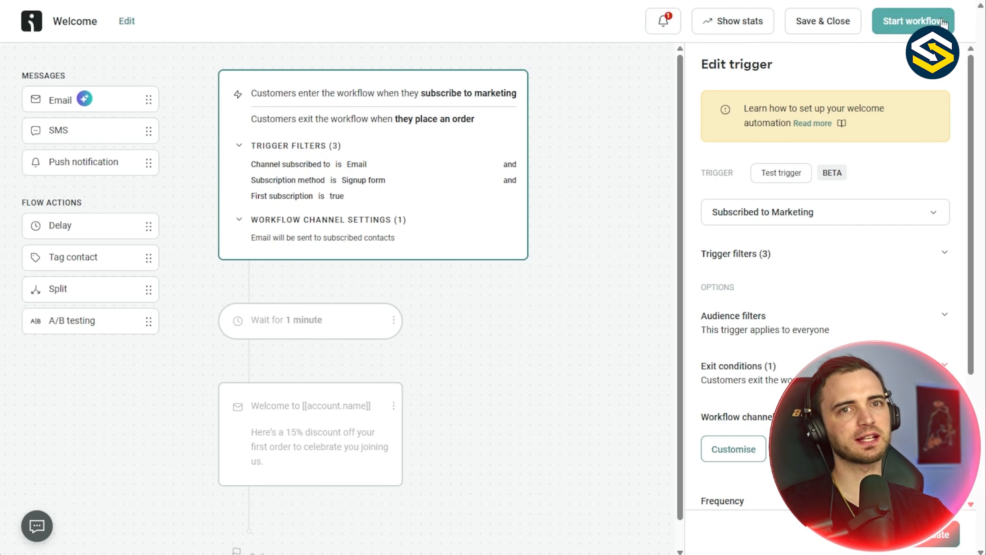
click(897, 26)
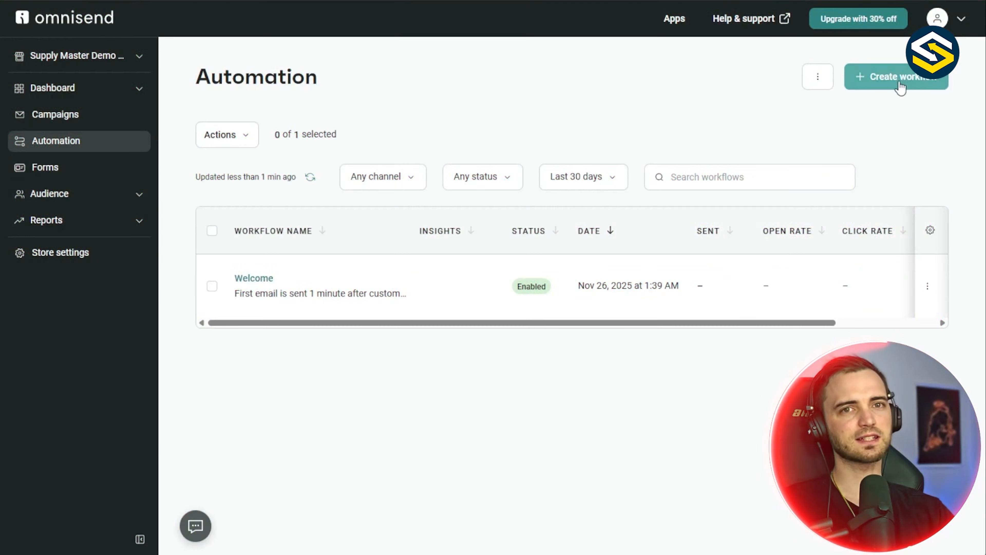
Create a new automation from the recommended Abandoned Cart template
click(875, 79)
scroll(673, 191, down, 3)
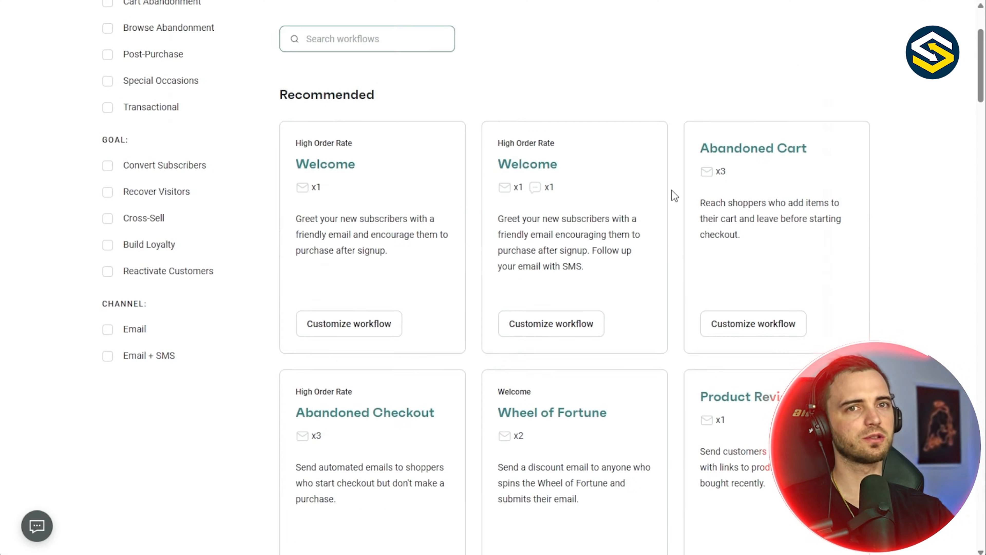
click(753, 322)
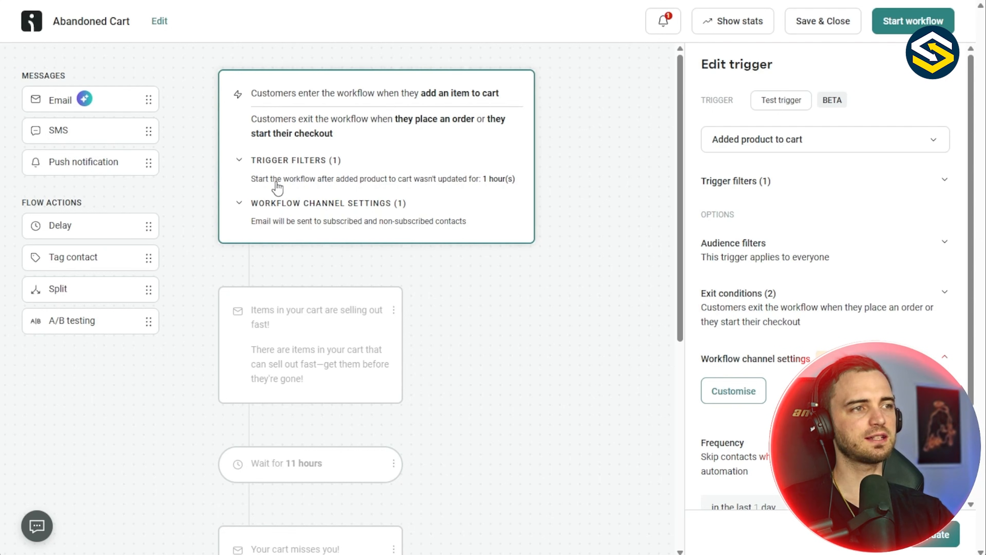
Examine the Abandoned Cart workflow's sequence and its trigger, exit condition and frequency settings
scroll(279, 190, down, 6)
scroll(282, 191, up, 8)
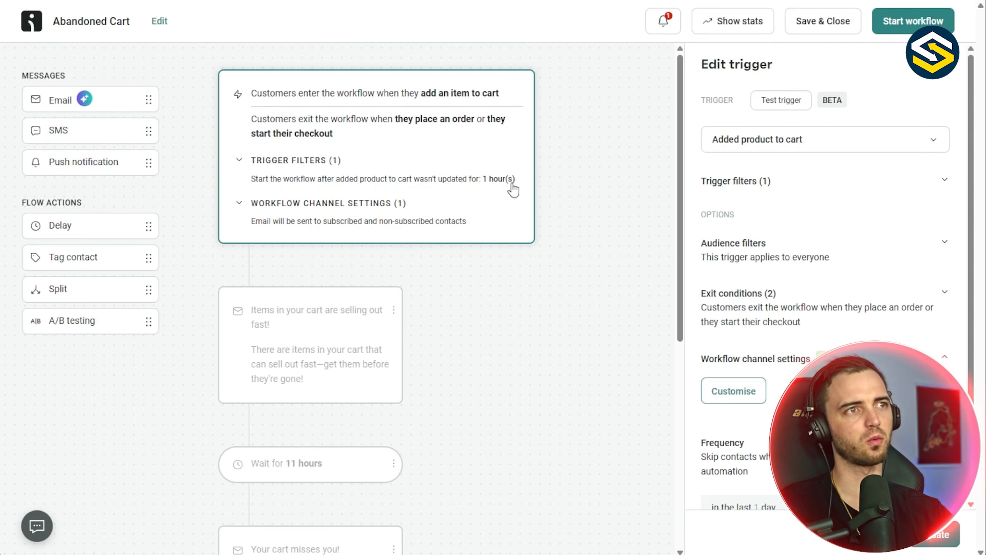
scroll(869, 169, down, 3)
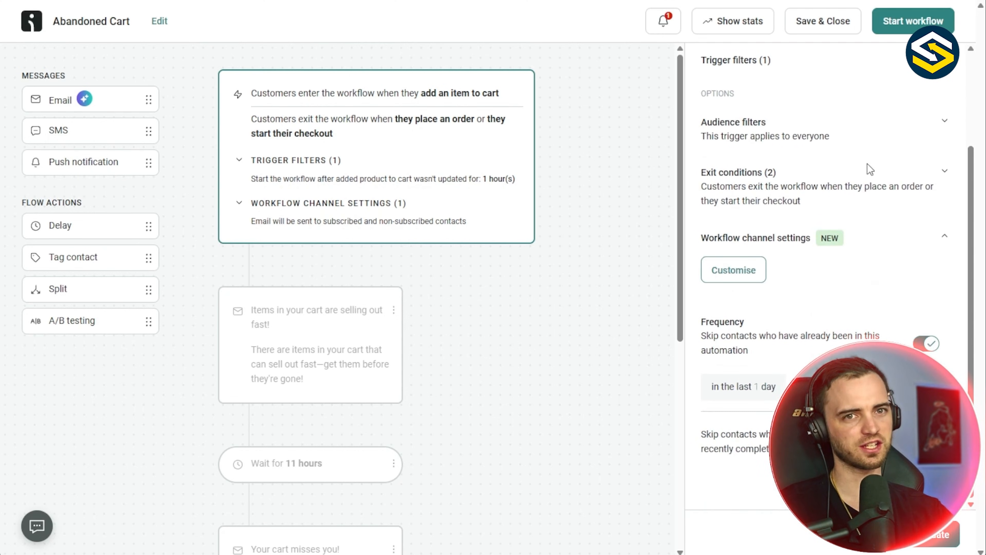
scroll(810, 316, up, 3)
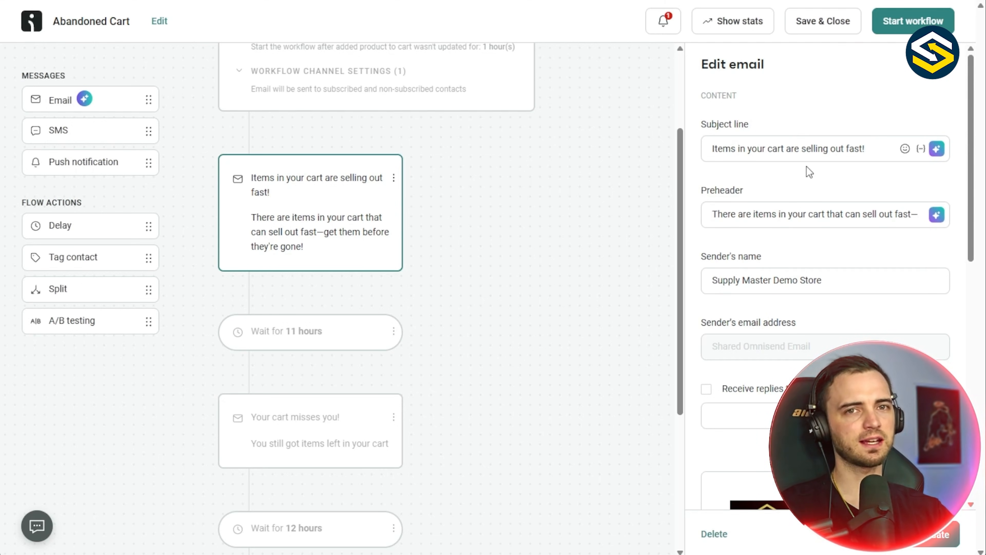
Review the settings and preview of the first abandoned cart email, and start the Abandoned Cart workflow
scroll(809, 171, down, 8)
scroll(782, 322, down, 2)
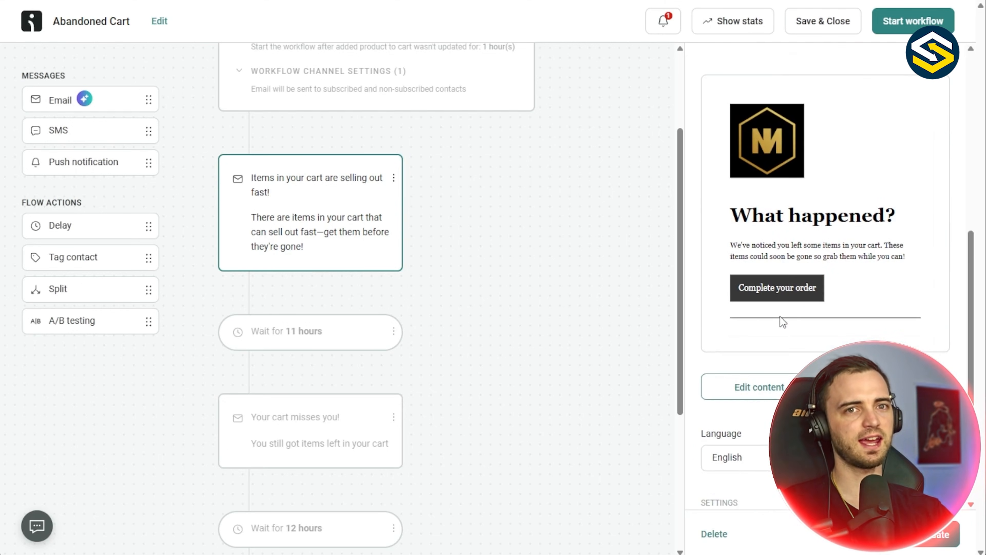
scroll(782, 323, down, 2)
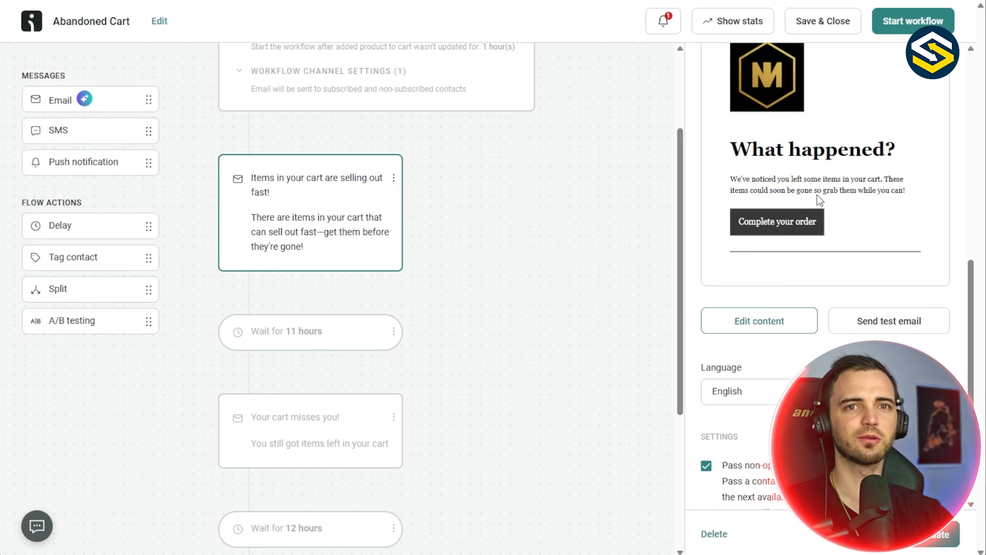
scroll(852, 208, up, 4)
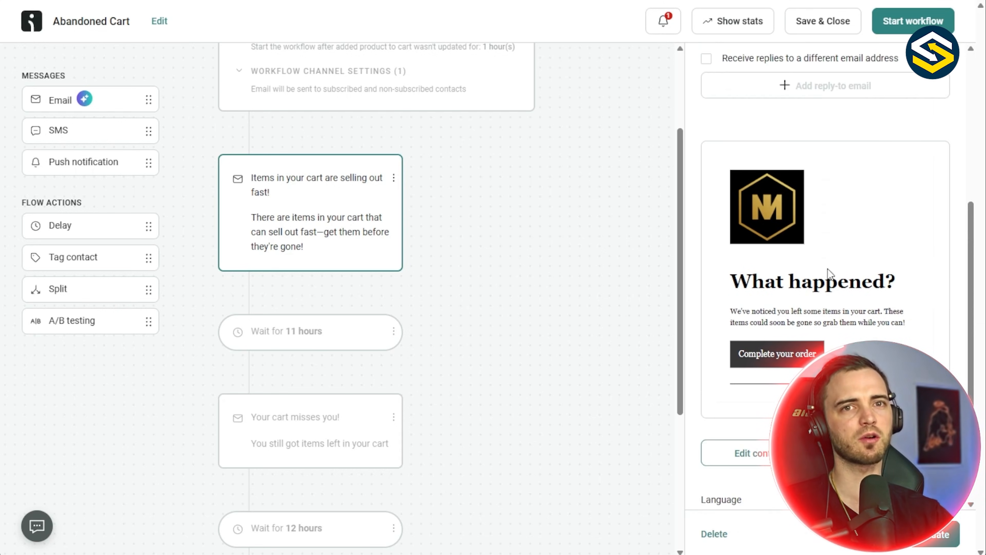
scroll(811, 264, down, 4)
scroll(833, 268, up, 2)
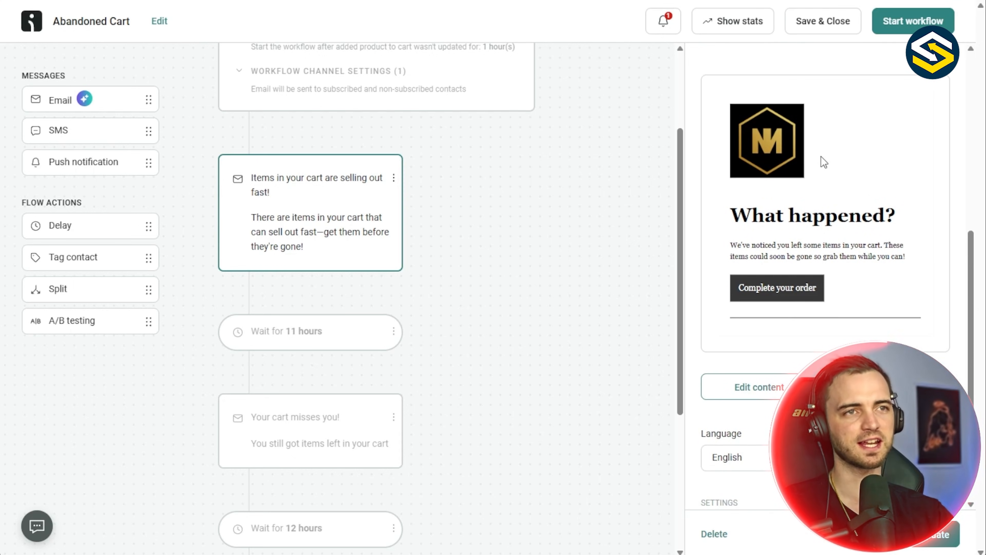
scroll(868, 188, up, 5)
scroll(869, 188, up, 4)
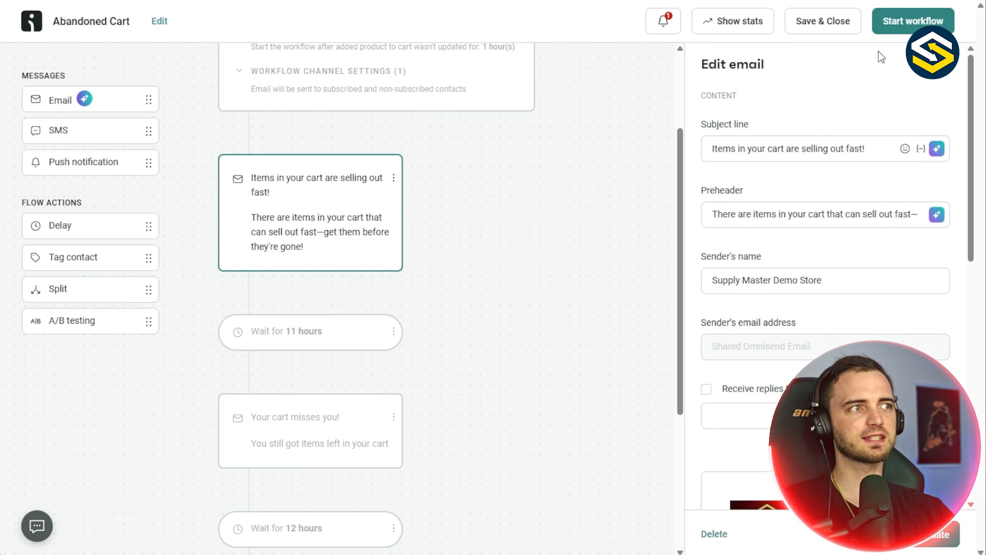
click(900, 28)
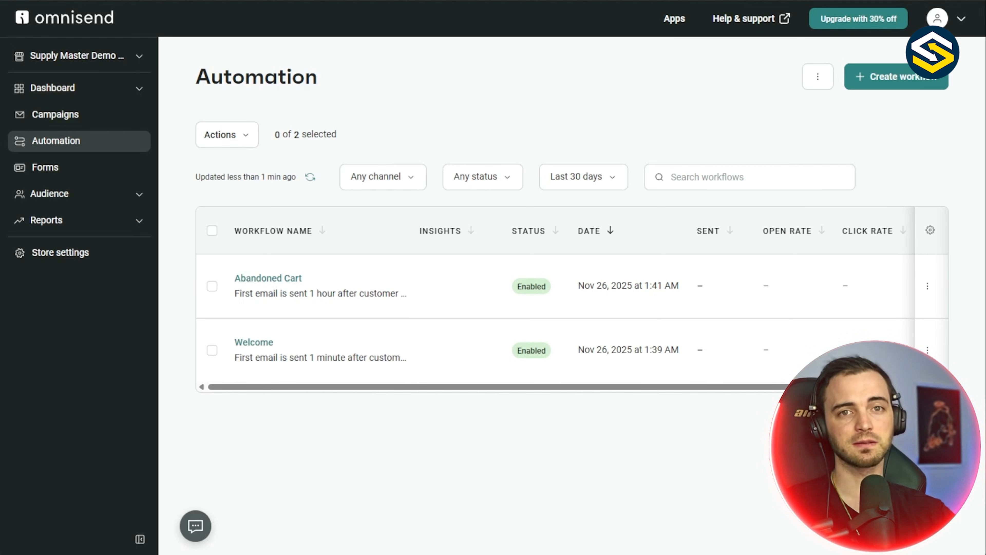
Create a new automation from the one-email Browse Abandonment template, filtering the pre-built workflows by the Browse Abandonment type
click(895, 80)
scroll(653, 122, down, 5)
scroll(653, 122, down, 3)
scroll(653, 122, up, 8)
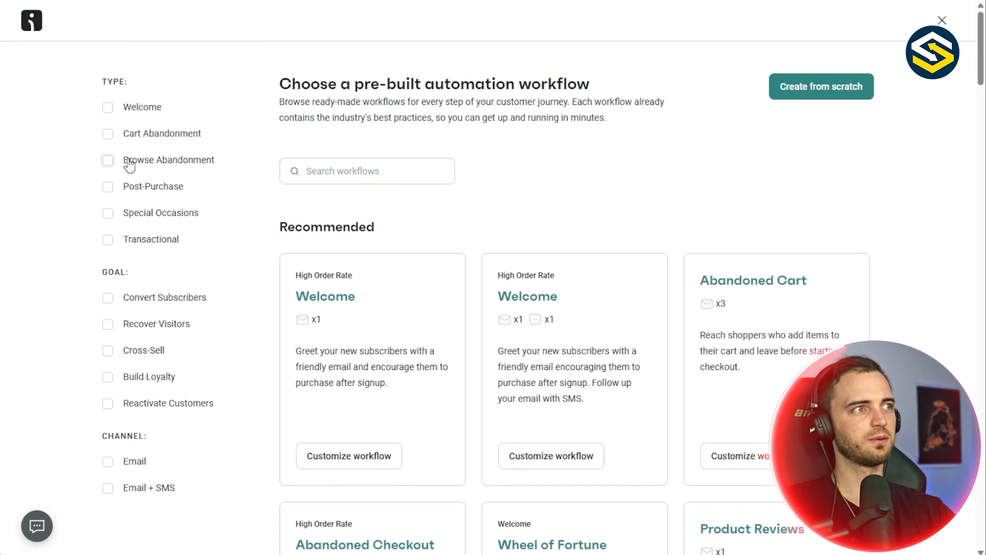
click(158, 167)
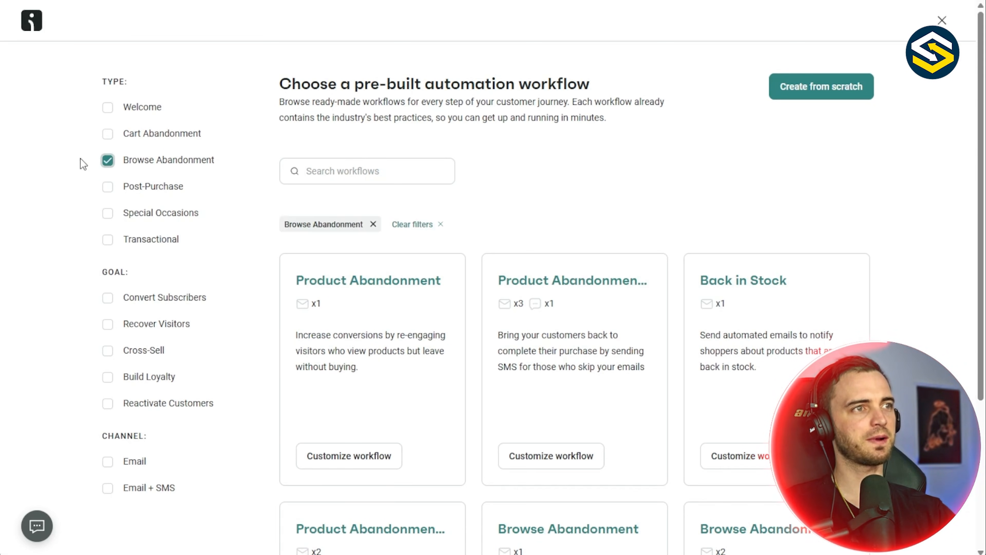
scroll(378, 250, down, 2)
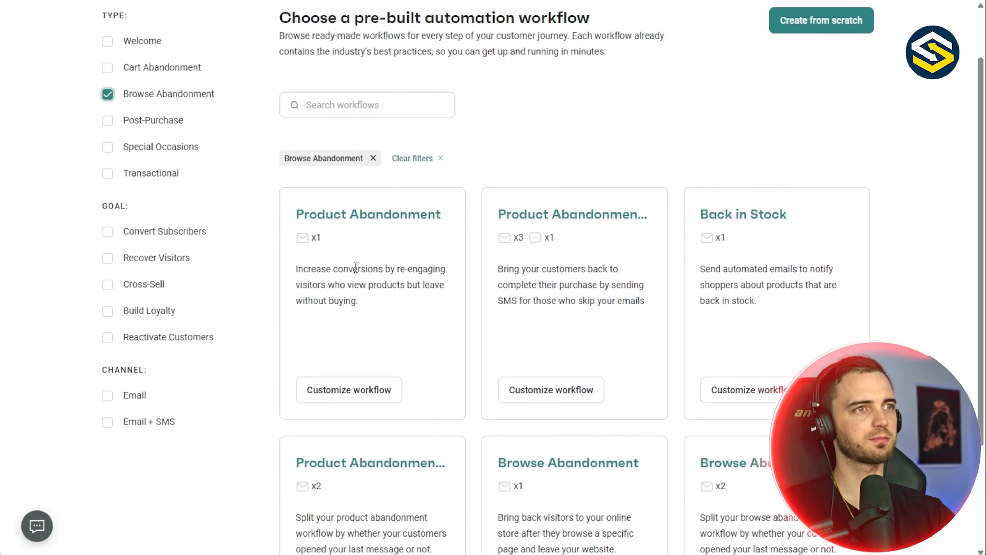
scroll(770, 273, down, 4)
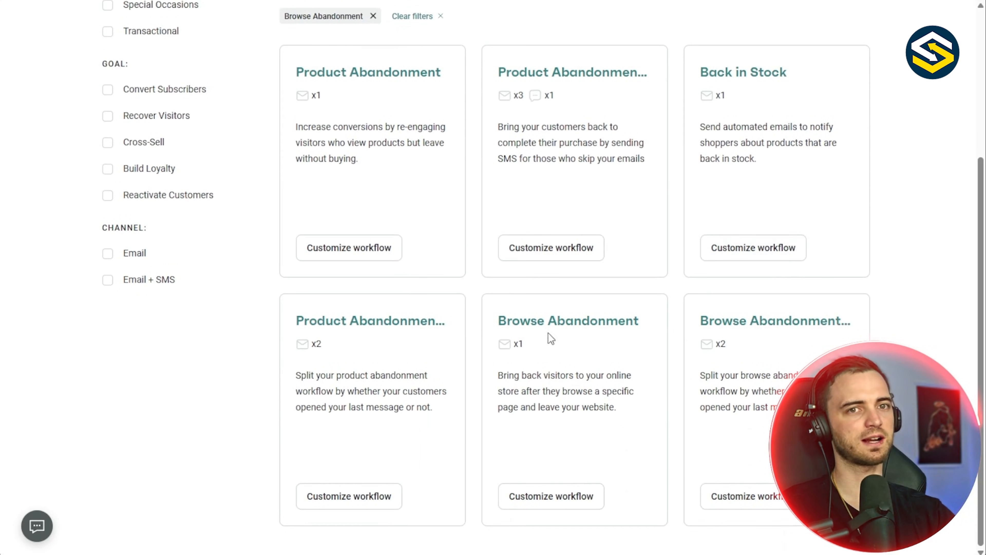
click(543, 500)
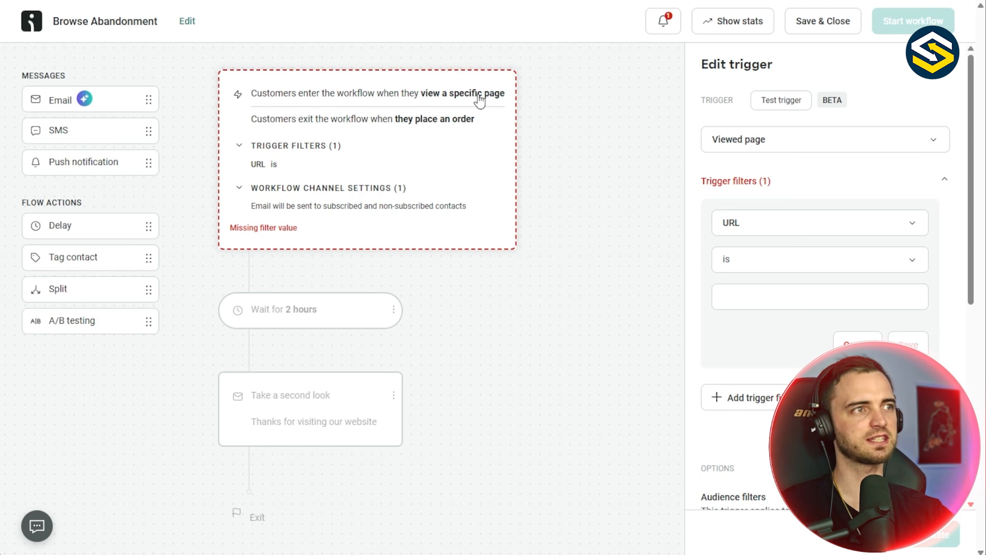
click(775, 229)
click(776, 230)
click(751, 297)
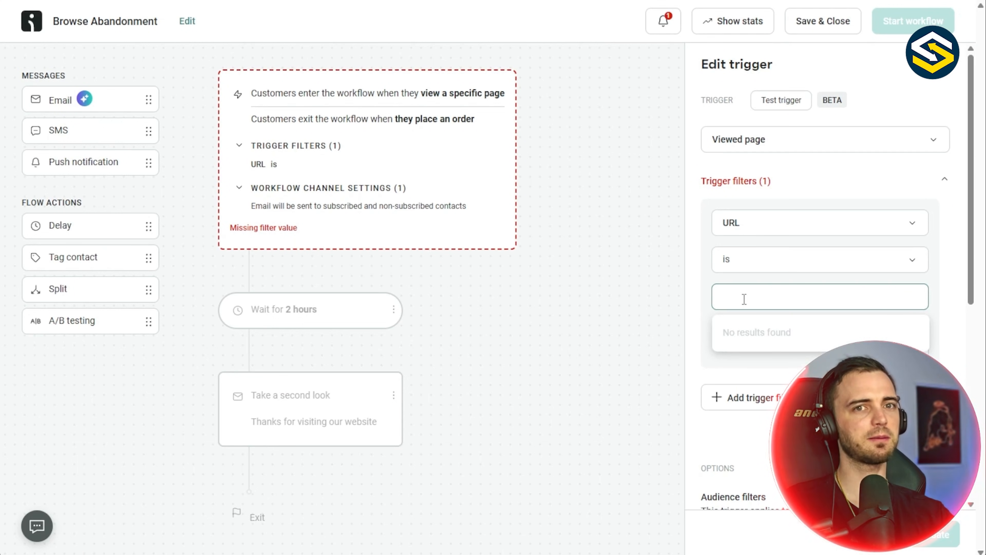
text(https://supply-master-demo-store.myshopify.com/products/6-panel-high-profile-structured-camo-snapback)
click(761, 333)
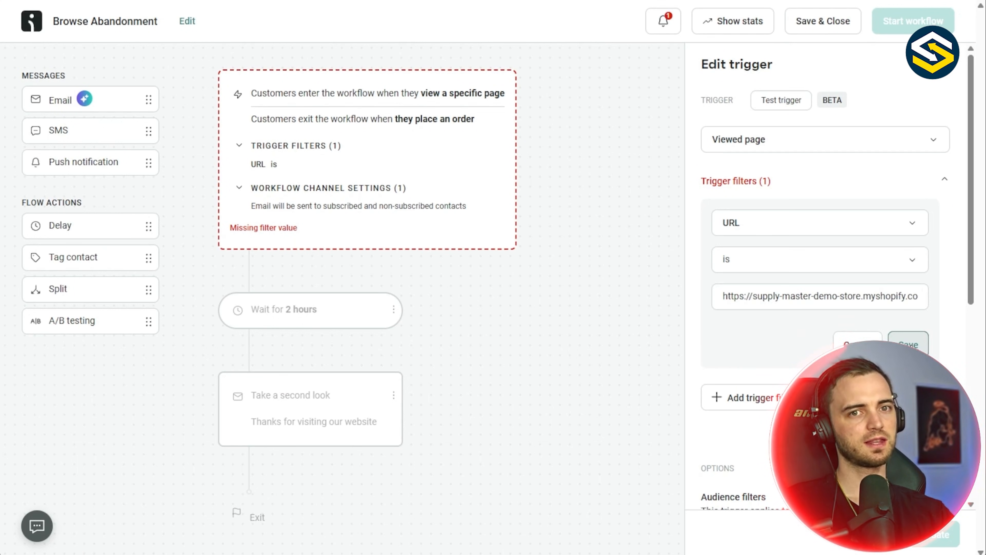
click(912, 346)
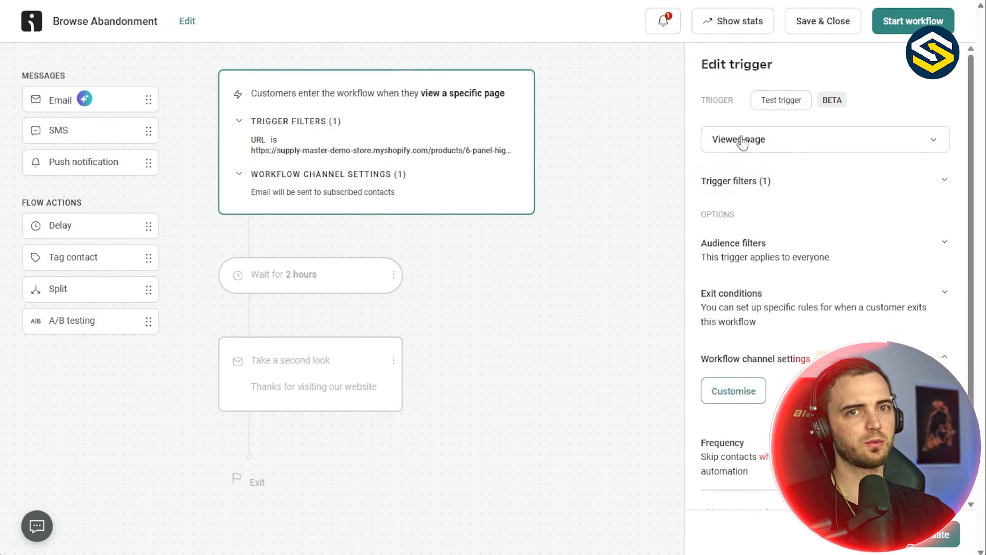
scroll(882, 287, down, 2)
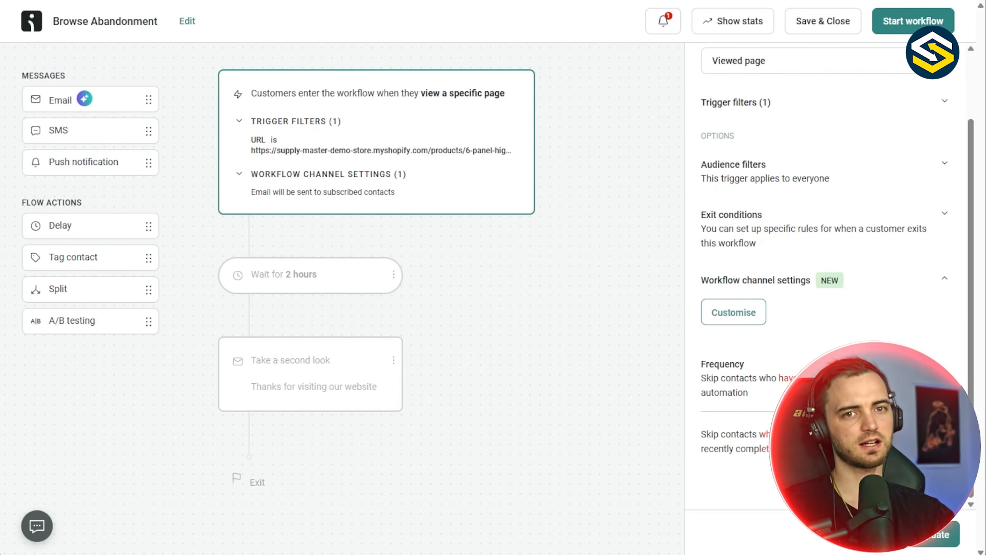
click(943, 537)
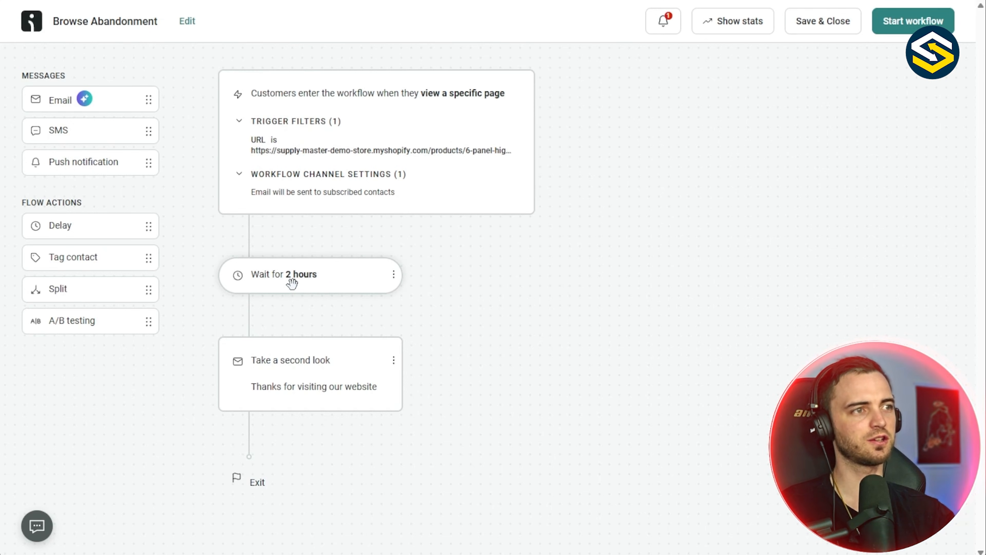
Review the "Take a second look" email's preview and settings, update it, and start the Browse Abandonment workflow
click(291, 363)
scroll(830, 322, down, 4)
scroll(830, 322, down, 5)
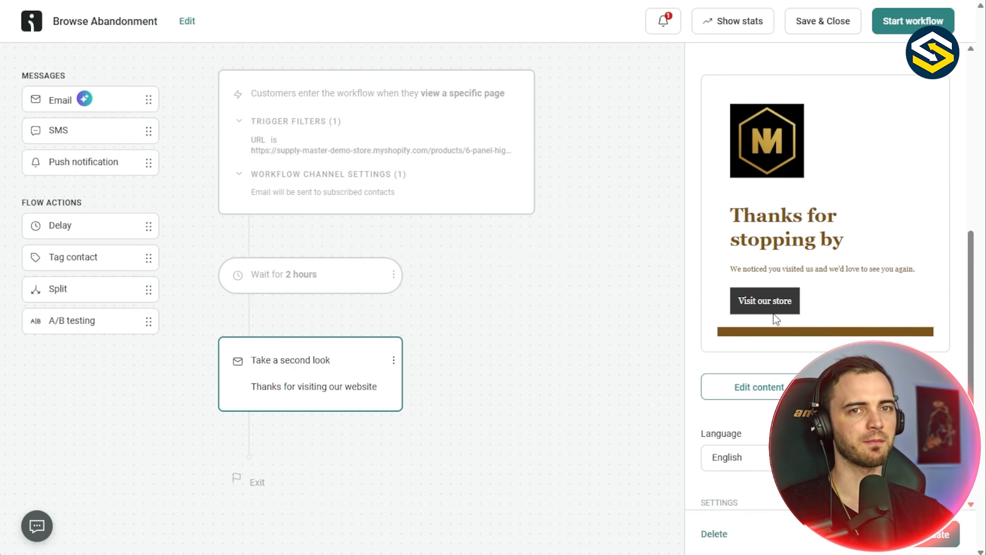
scroll(770, 386, down, 3)
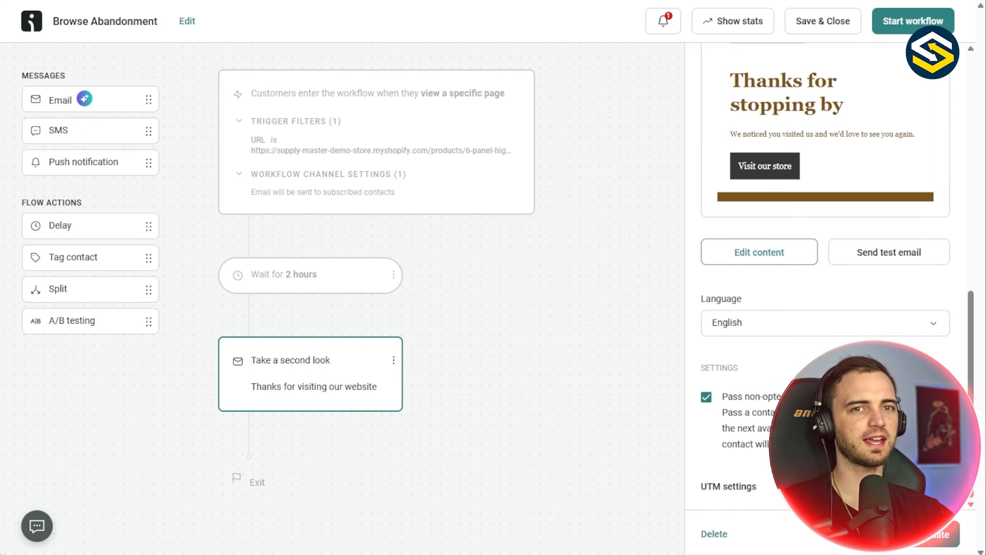
click(935, 540)
click(896, 28)
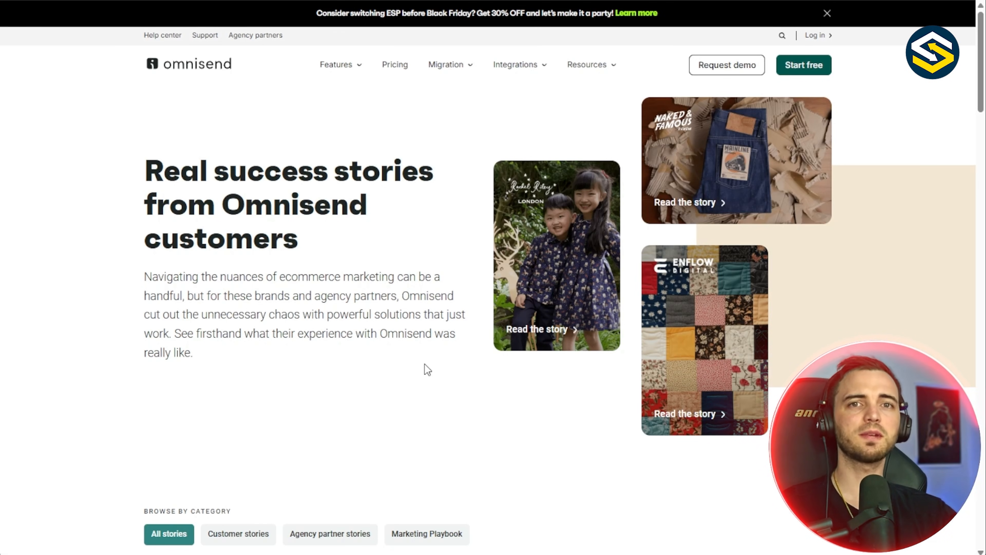
Look through the customer success stories on the Omnisend website
scroll(427, 369, down, 5)
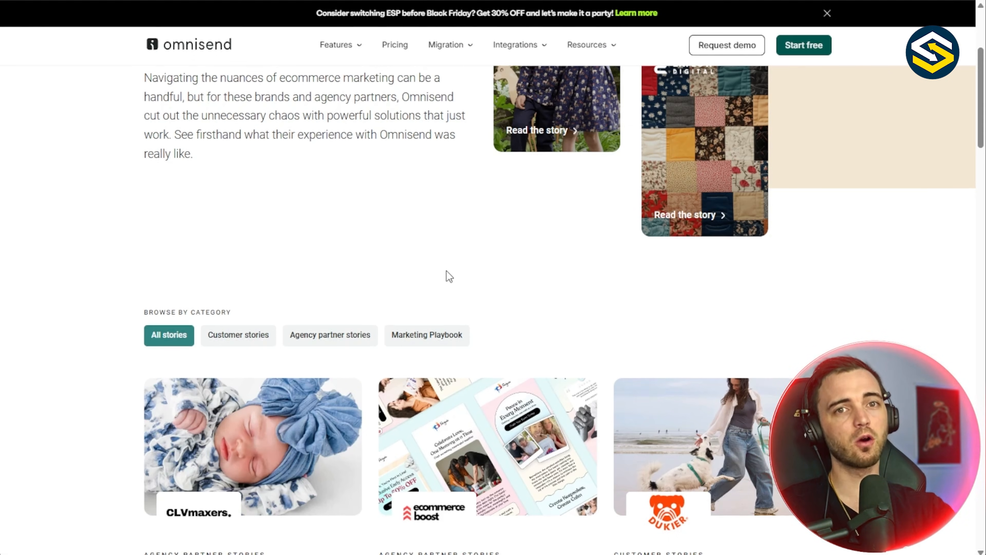
scroll(446, 270, down, 5)
scroll(502, 217, up, 2)
scroll(503, 223, up, 8)
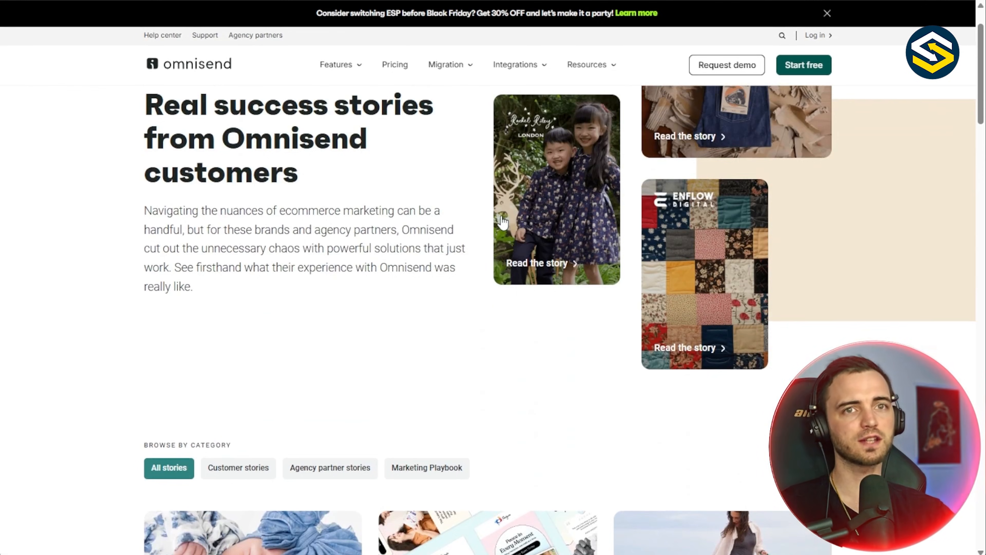